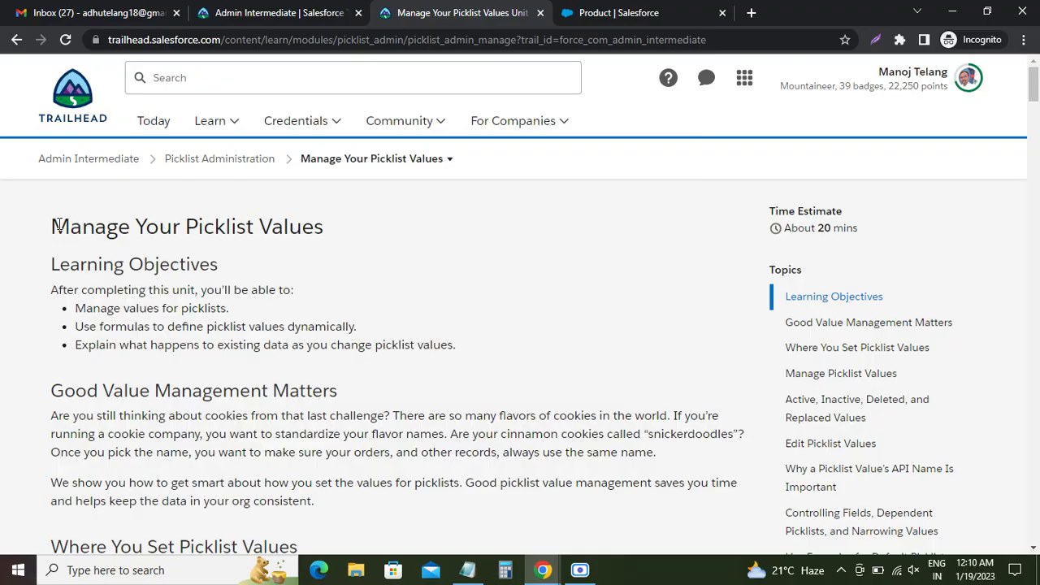
# - Launch the hands-on org from the Manage Your Picklist Values unit's challenge section
pyautogui.moveTo(60, 225); pyautogui.dragTo(337, 230)
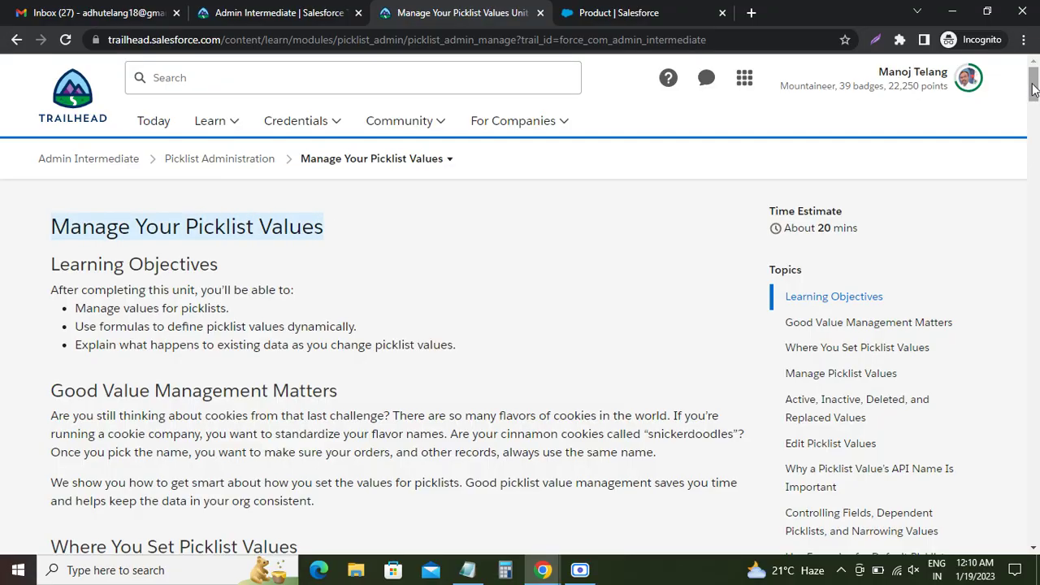
pyautogui.moveTo(1032, 89); pyautogui.dragTo(959, 479)
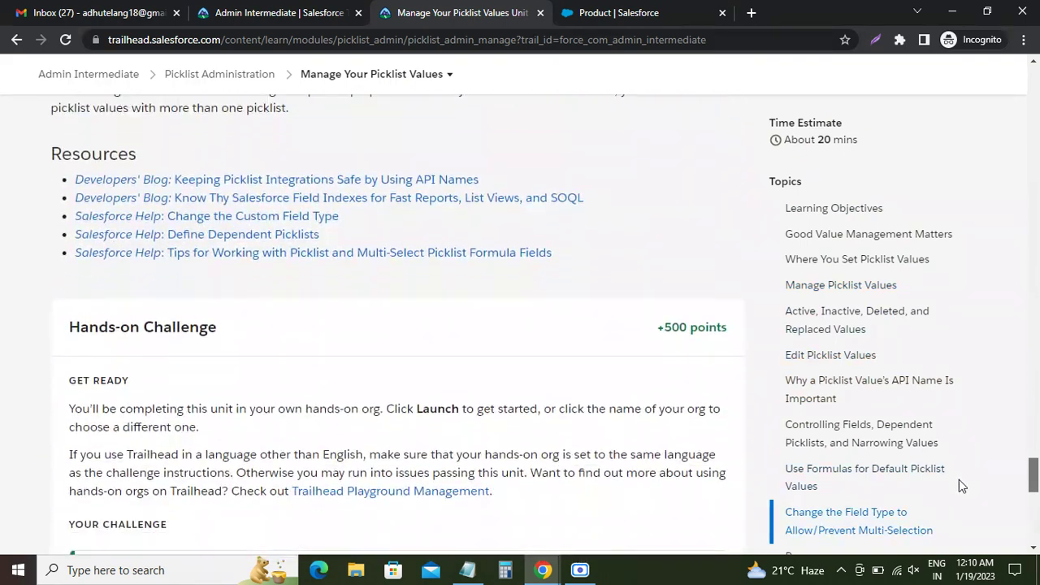
pyautogui.scroll(-6, 499, 397)
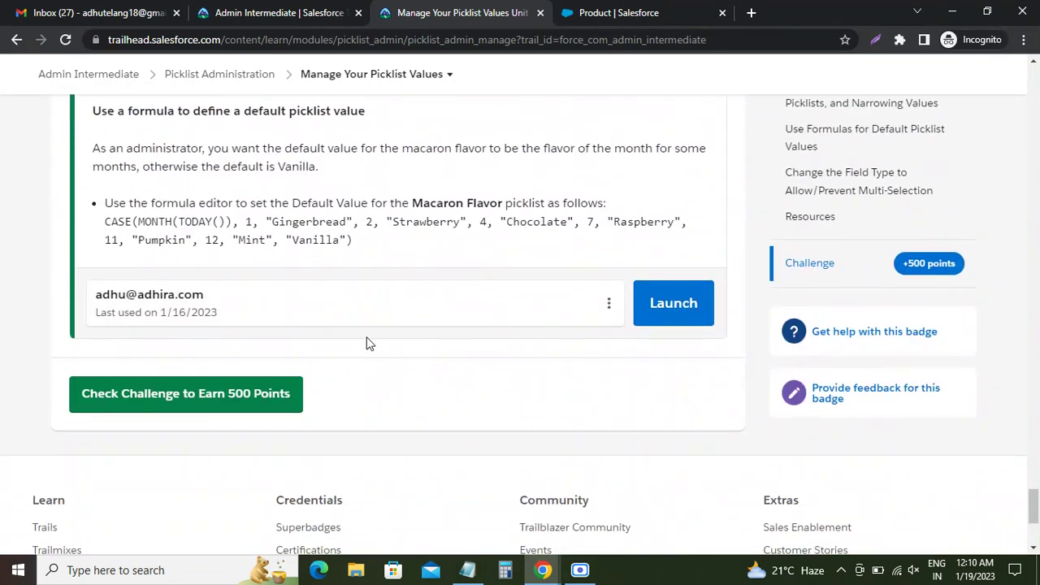
pyautogui.click(653, 305)
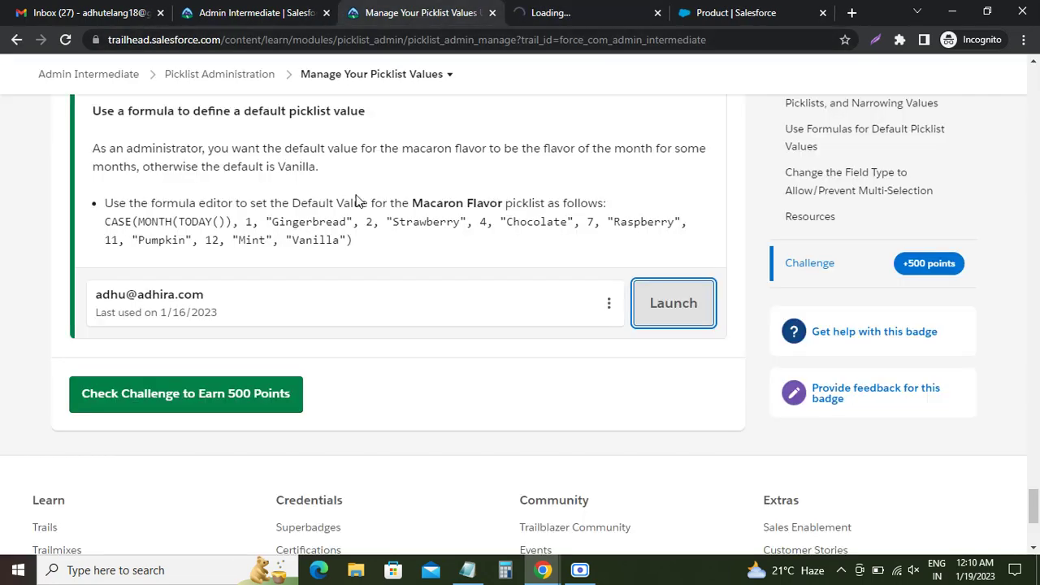
# - Read the Get Ready instructions of the Hands-on Challenge, including the notes on launching the org and its language
pyautogui.scroll(4, 285, 279)
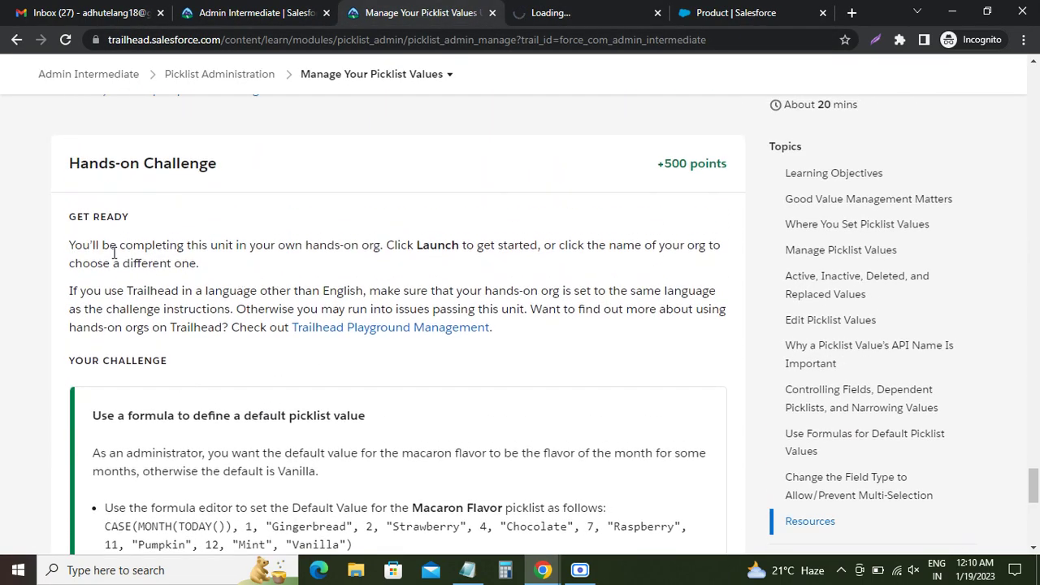
pyautogui.moveTo(71, 162); pyautogui.dragTo(199, 163)
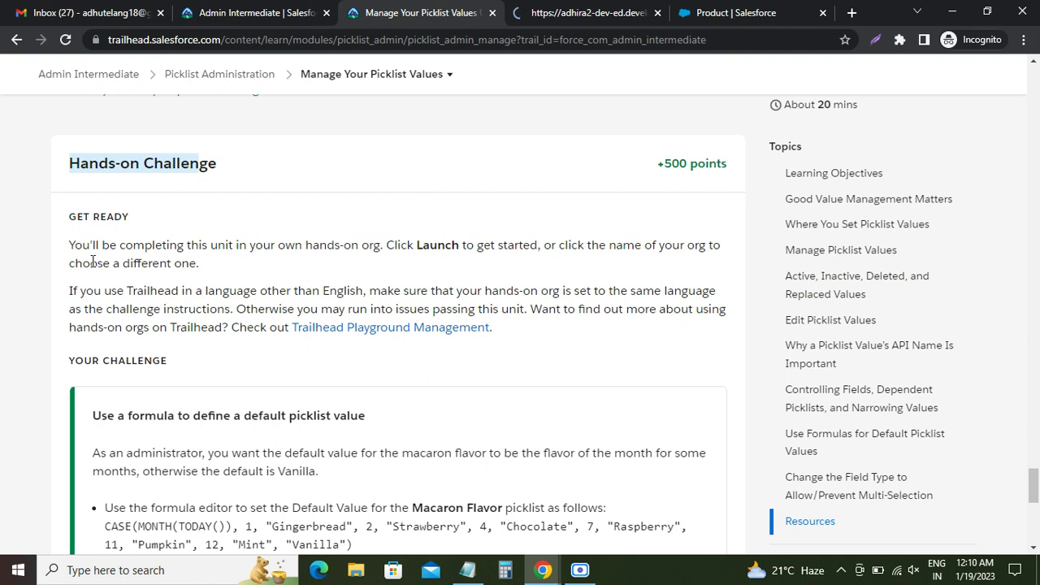
pyautogui.moveTo(70, 244); pyautogui.dragTo(716, 253)
pyautogui.scroll(-3, 458, 284)
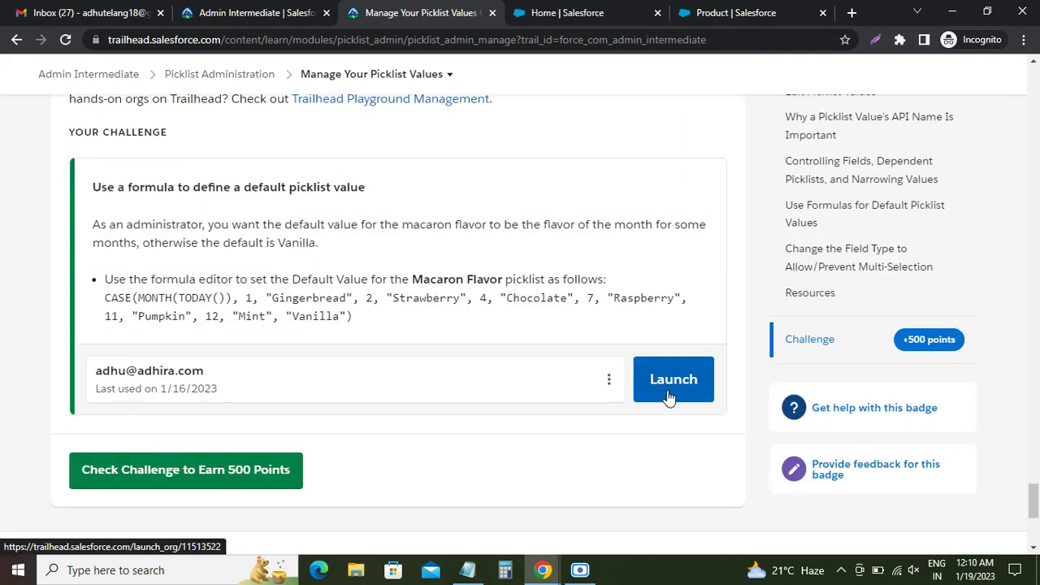
pyautogui.click(585, 12)
pyautogui.click(402, 13)
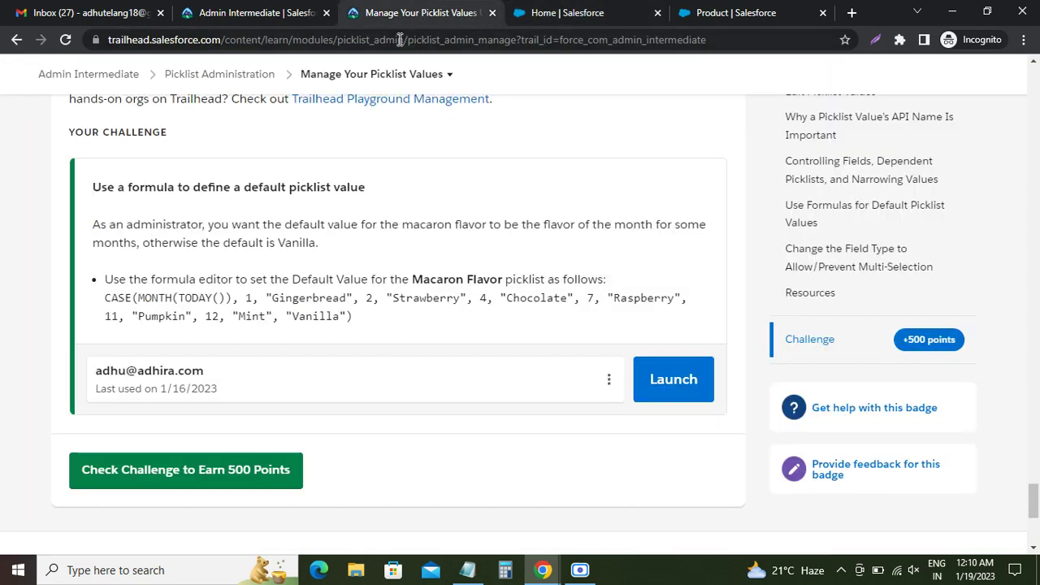
pyautogui.scroll(2, 293, 212)
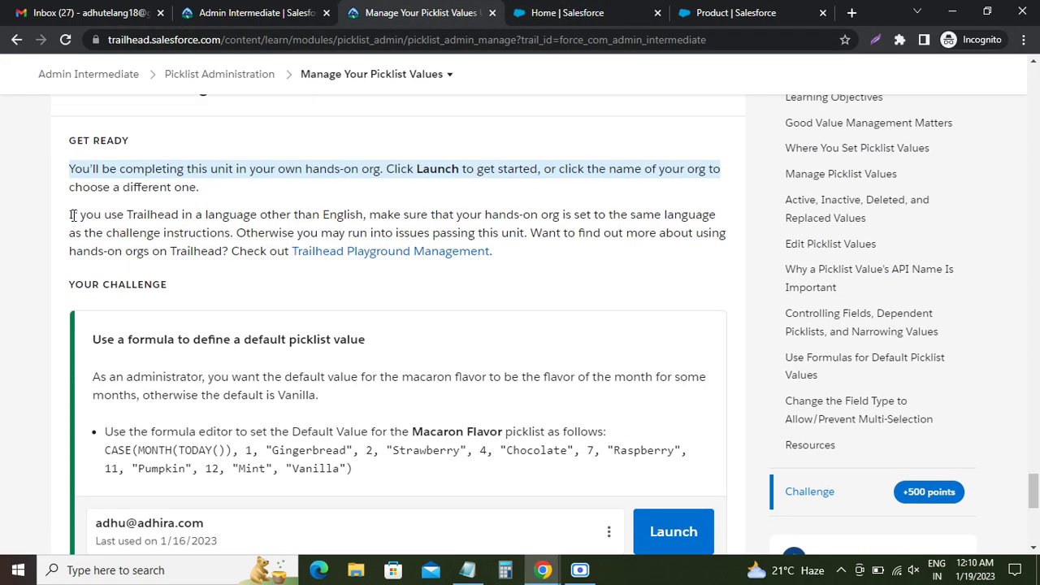
pyautogui.moveTo(71, 215); pyautogui.dragTo(402, 217)
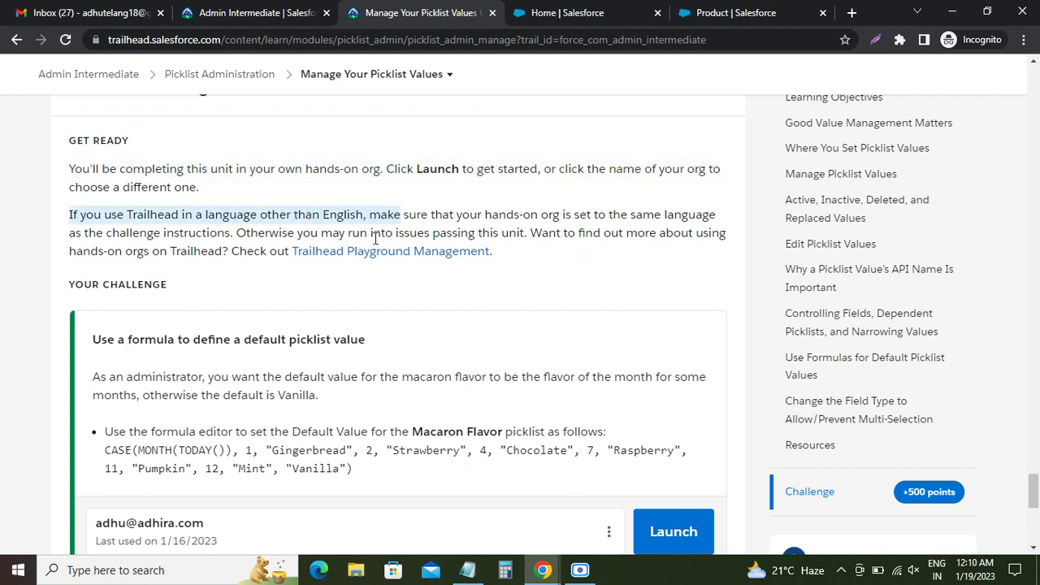
pyautogui.click(237, 310)
pyautogui.moveTo(73, 282); pyautogui.dragTo(197, 283)
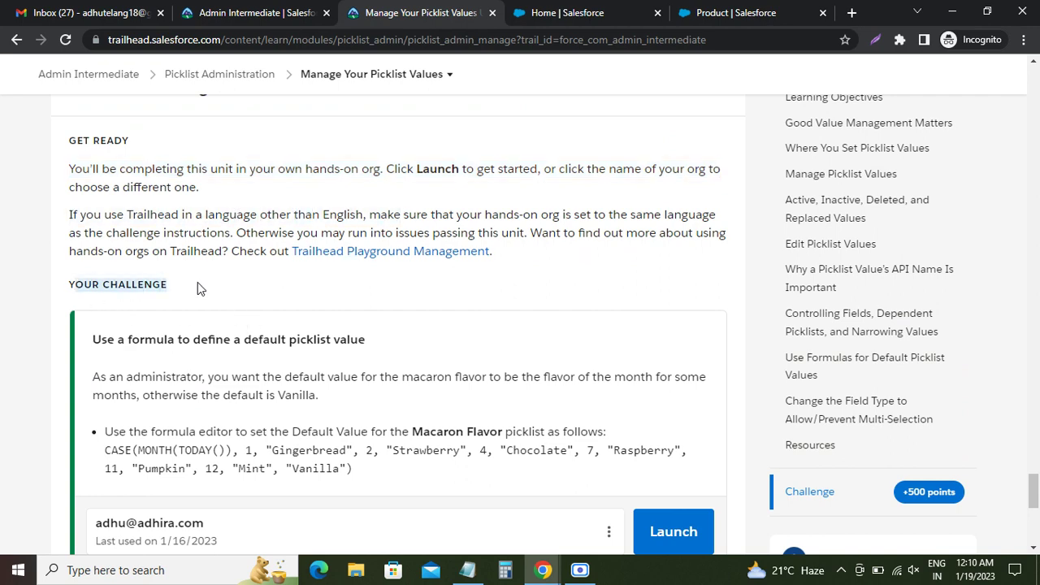
# - Examine the challenge requirements for the Macaron Flavor picklist's default value and the formula it must use
pyautogui.scroll(-1, 174, 286)
pyautogui.moveTo(95, 262); pyautogui.dragTo(365, 263)
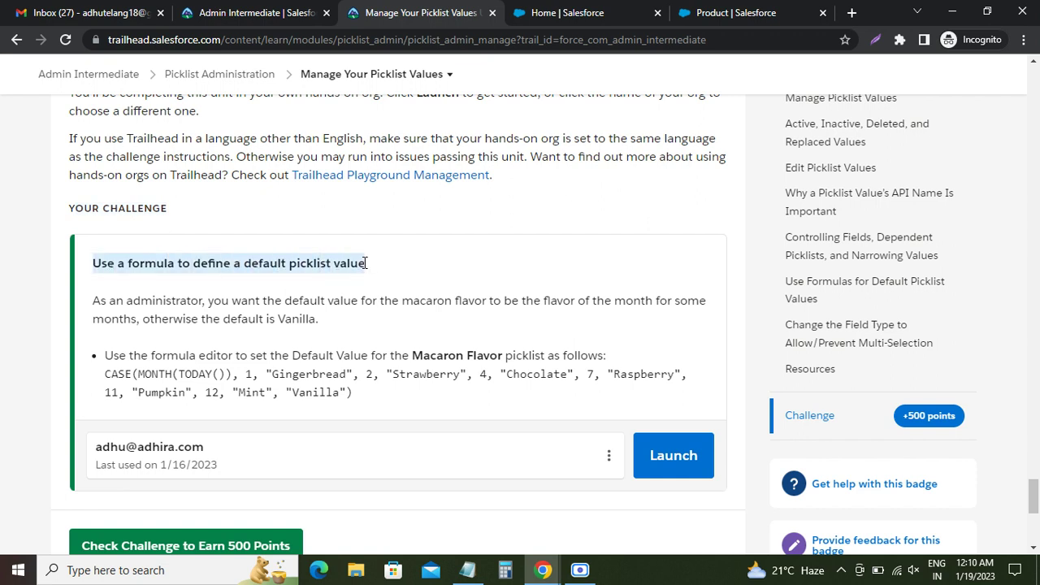
pyautogui.scroll(-1, 330, 259)
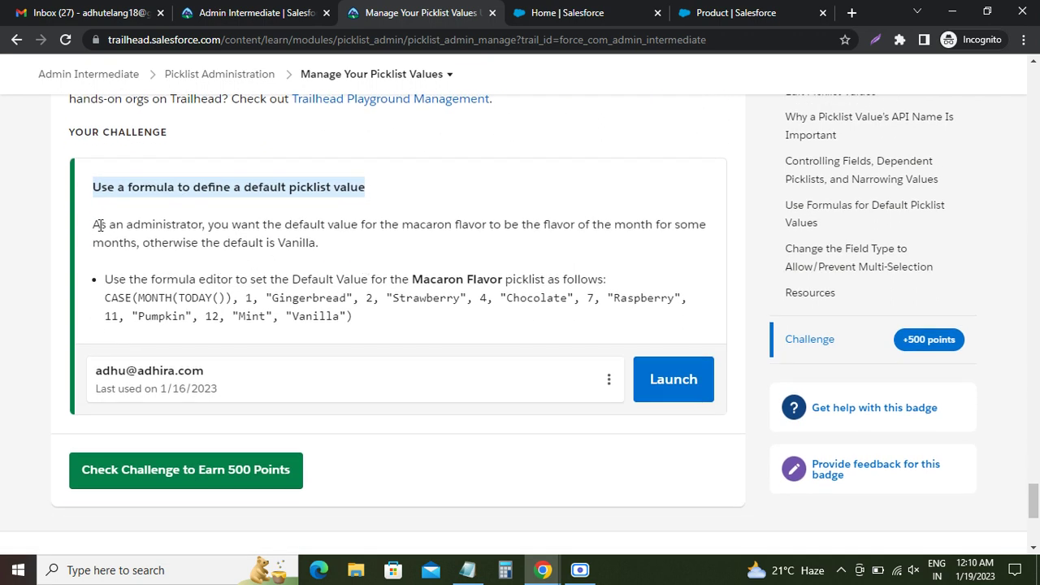
pyautogui.moveTo(96, 224); pyautogui.dragTo(487, 231)
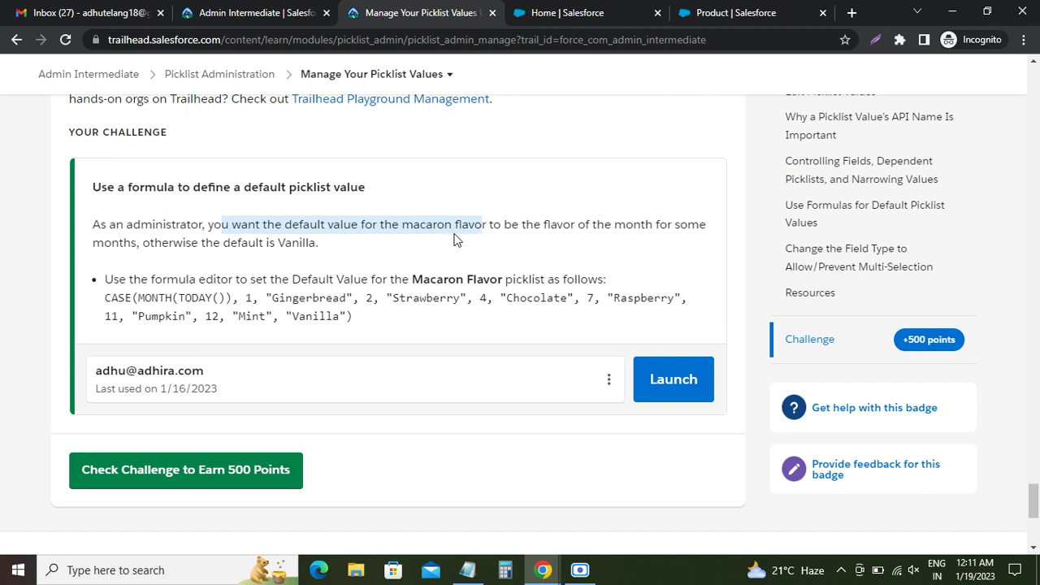
pyautogui.click(414, 237)
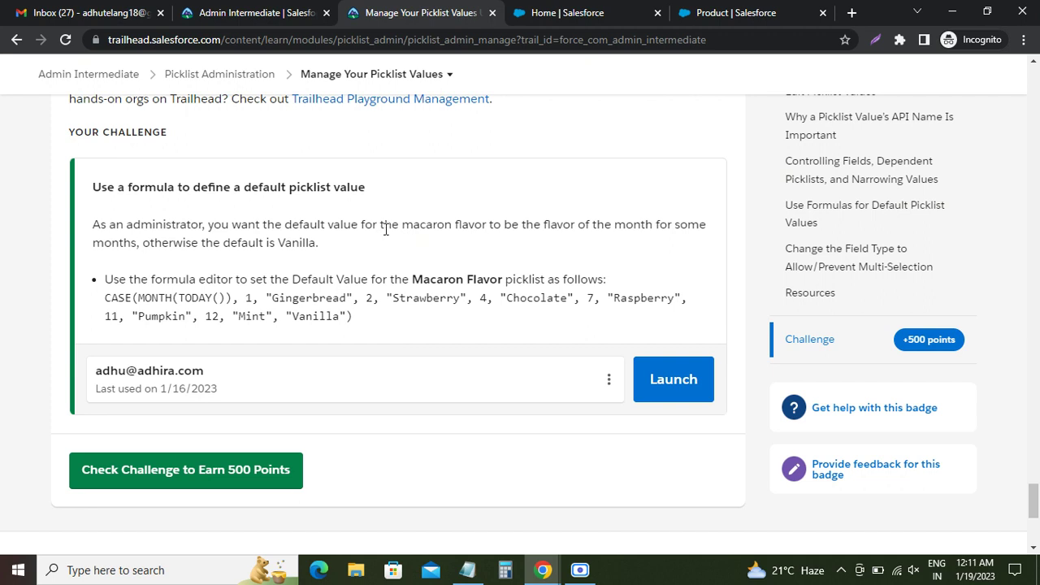
pyautogui.moveTo(402, 227); pyautogui.dragTo(483, 231)
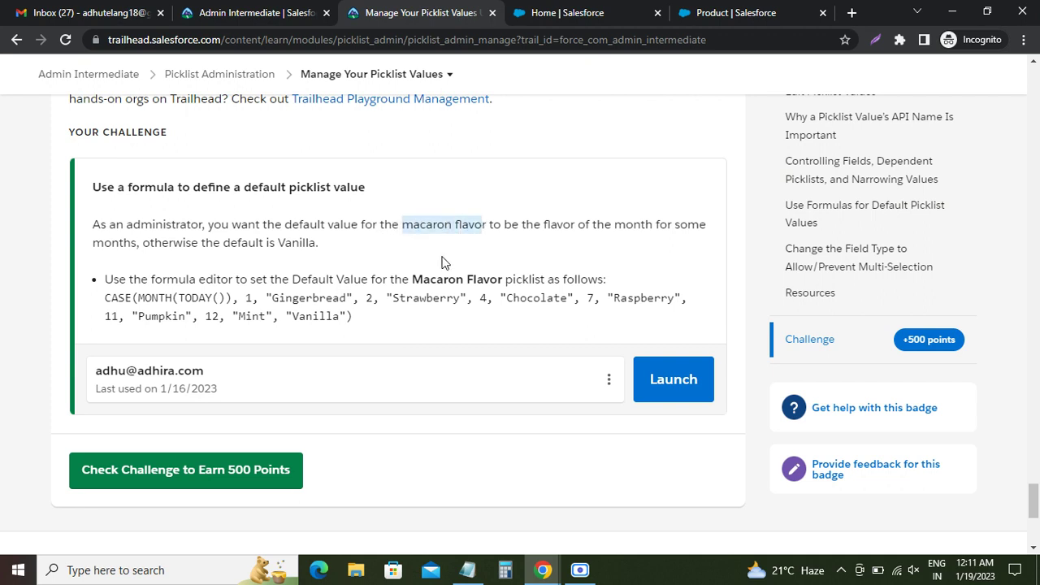
pyautogui.moveTo(289, 225); pyautogui.dragTo(355, 224)
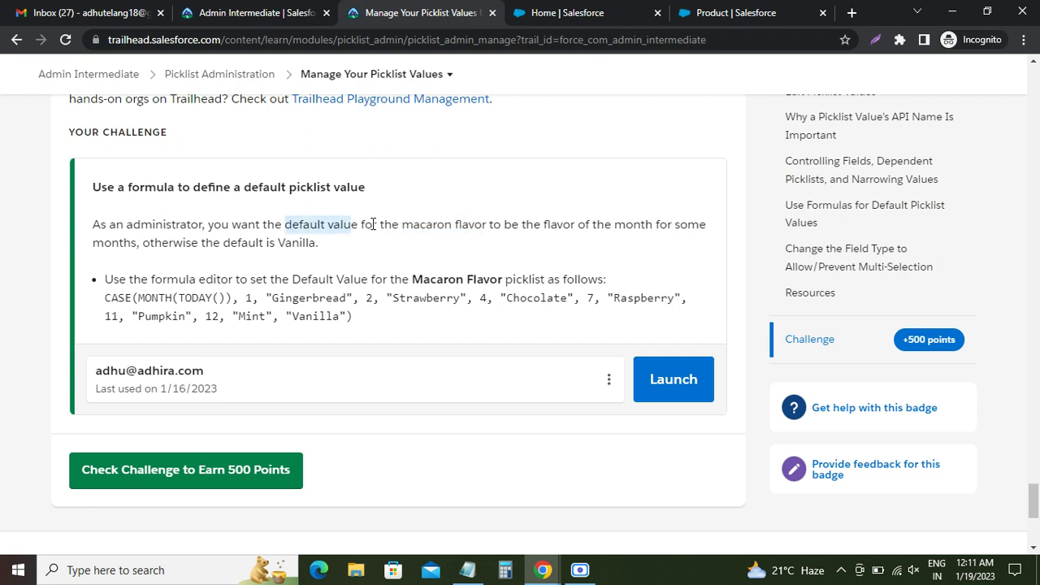
pyautogui.moveTo(361, 225); pyautogui.dragTo(488, 227)
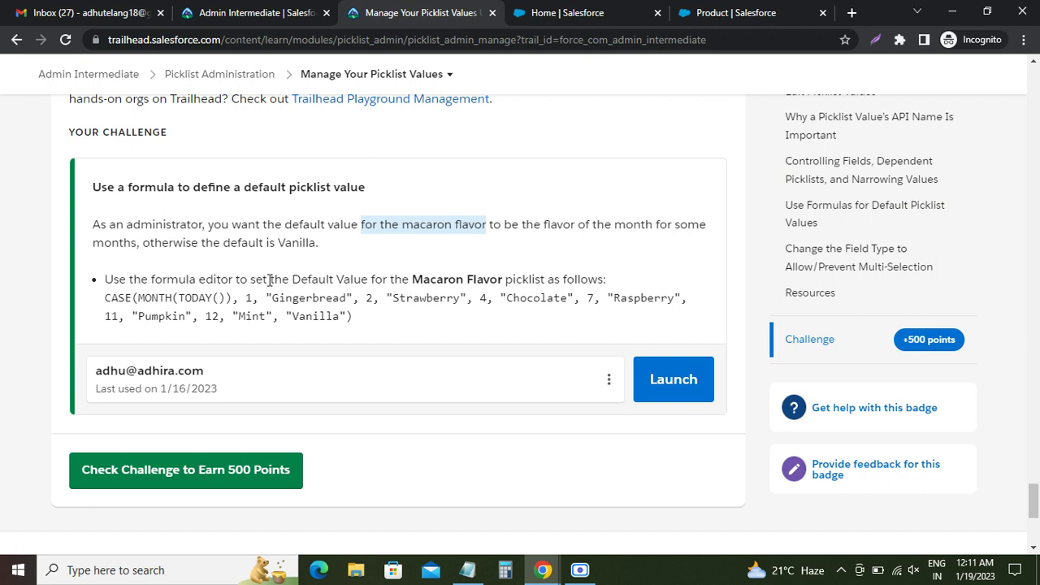
pyautogui.moveTo(251, 278); pyautogui.dragTo(600, 279)
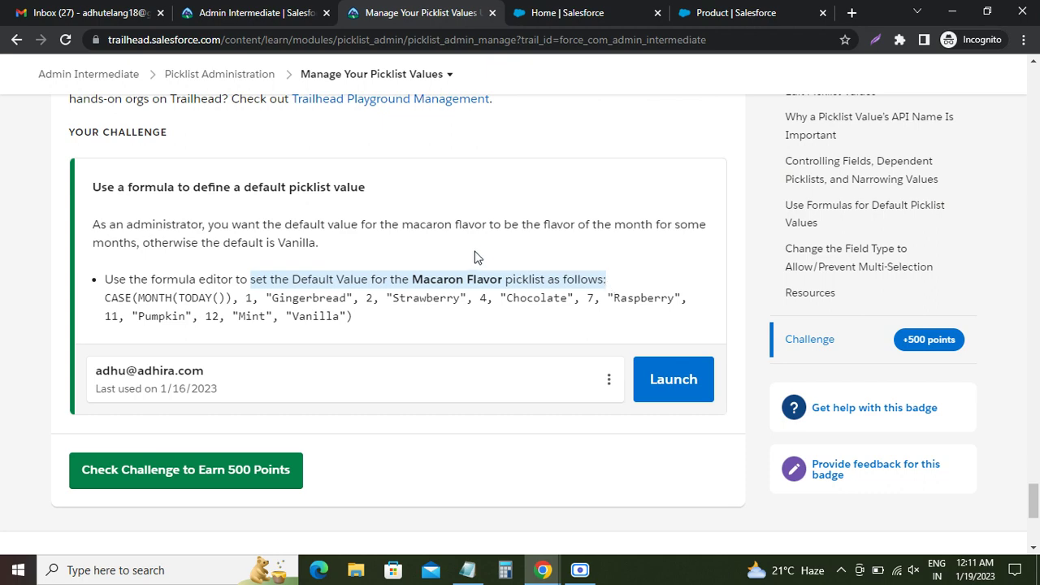
# - In the launched Salesforce org, find the standard Product object in Object Manager and show its Fields & Relationships
pyautogui.click(585, 15)
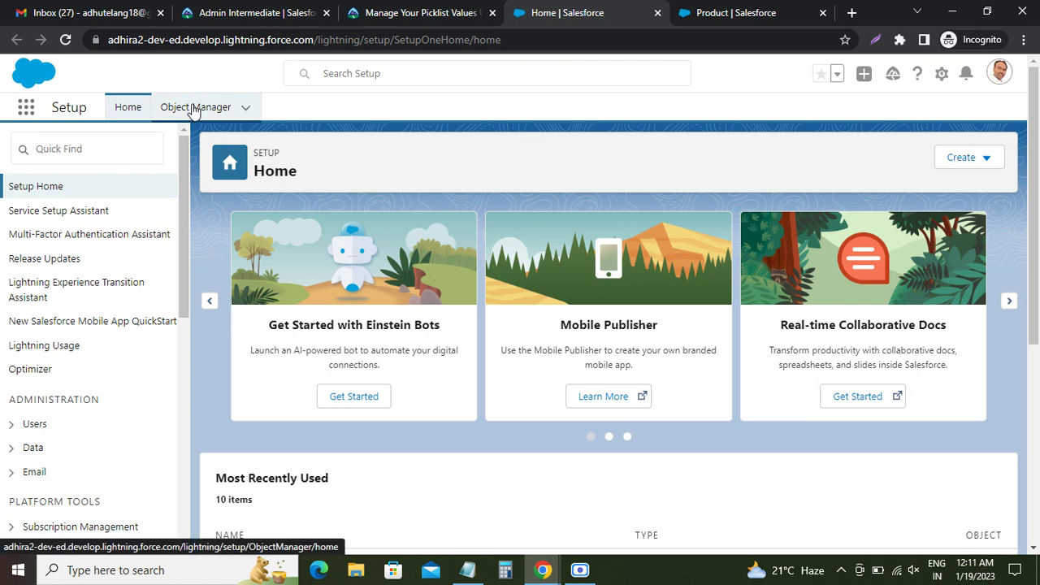
pyautogui.click(188, 112)
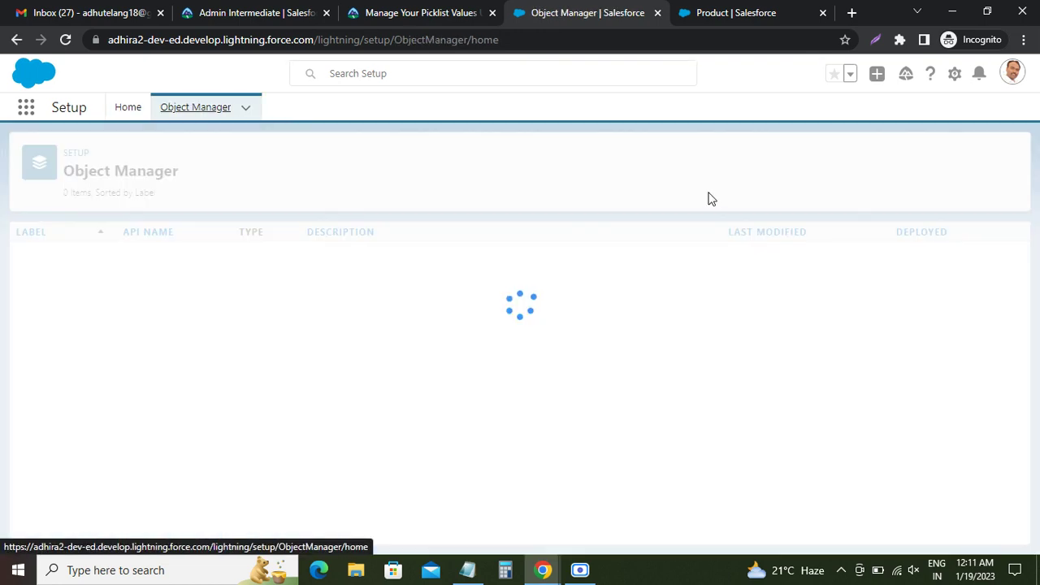
pyautogui.click(742, 157)
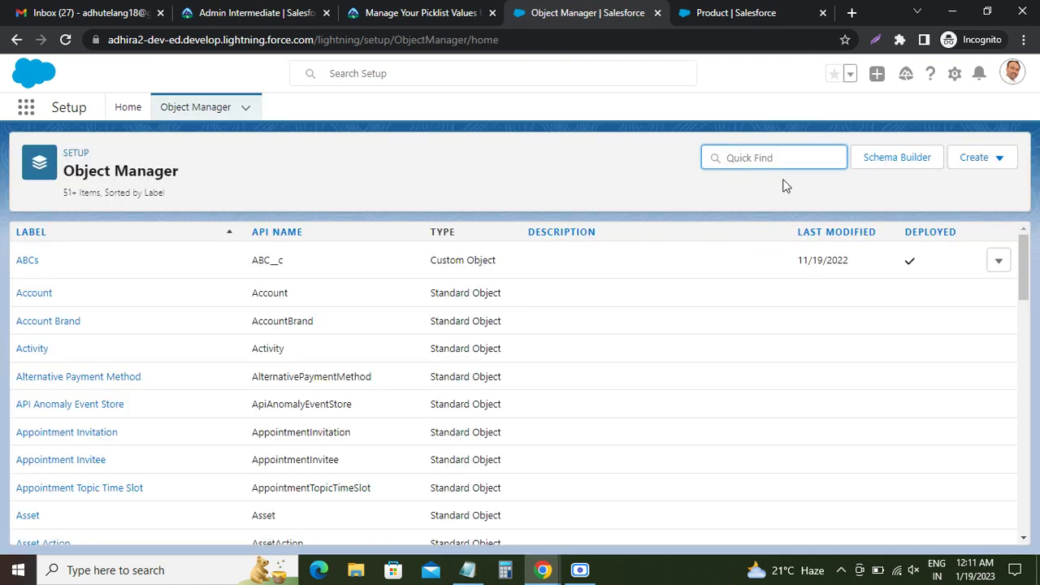
pyautogui.write('produ')
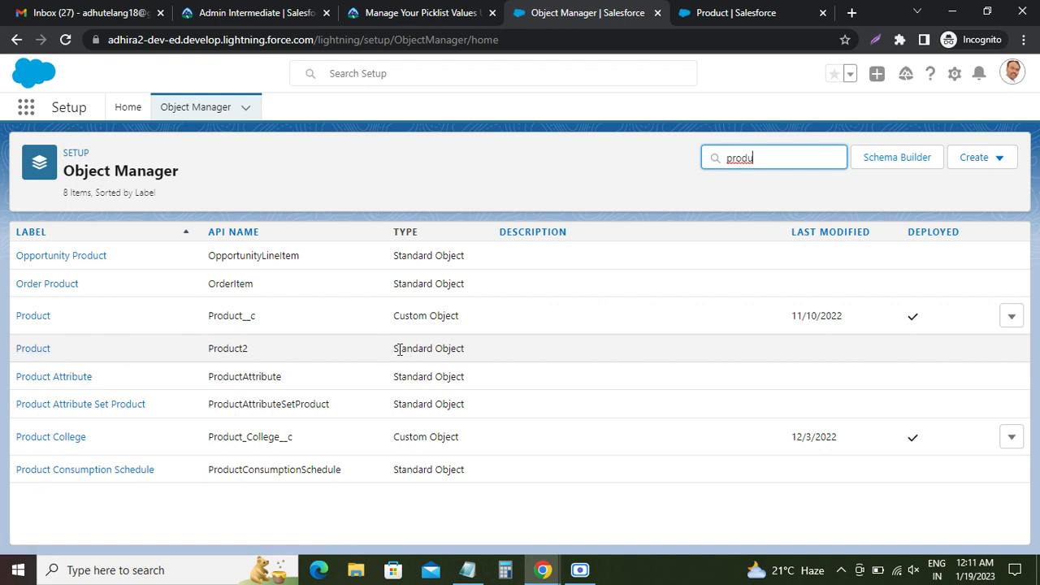
pyautogui.moveTo(394, 348); pyautogui.dragTo(468, 358)
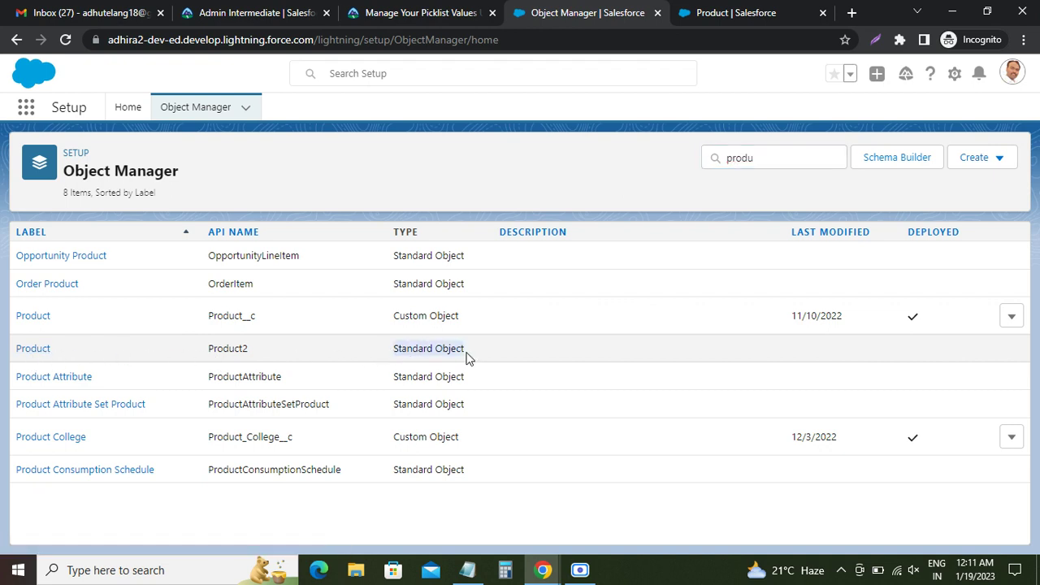
pyautogui.click(36, 351)
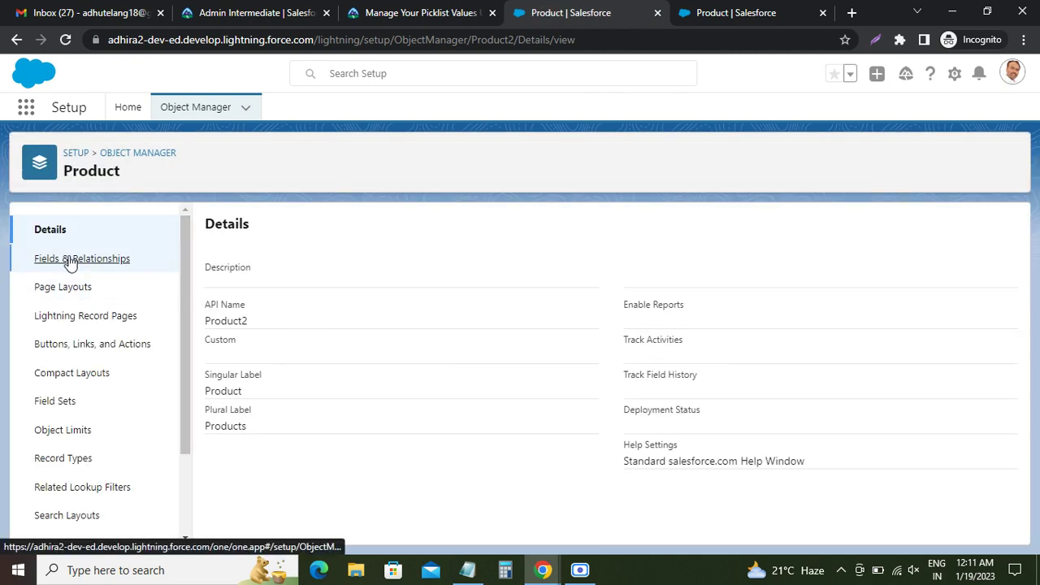
pyautogui.click(71, 265)
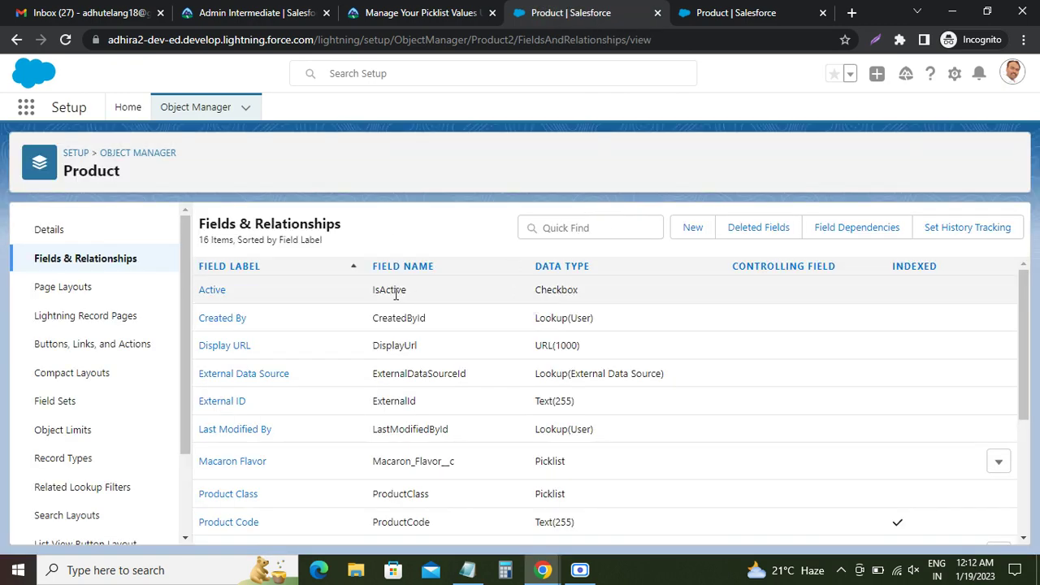
# - Copy the Macaron Flavor field name from the Trailhead challenge, search the Product fields for it, and open that field
pyautogui.click(430, 12)
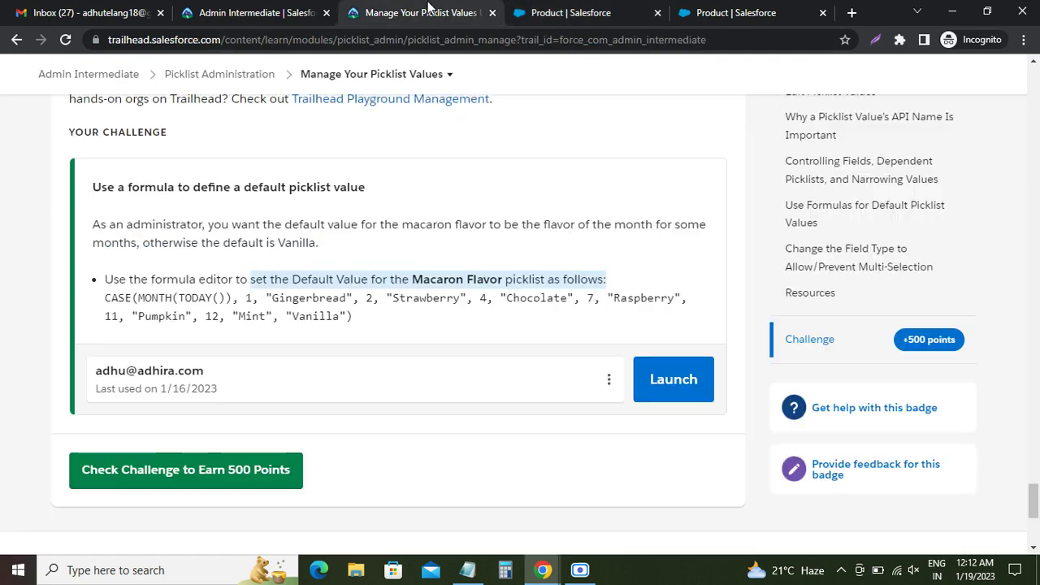
pyautogui.click(422, 276)
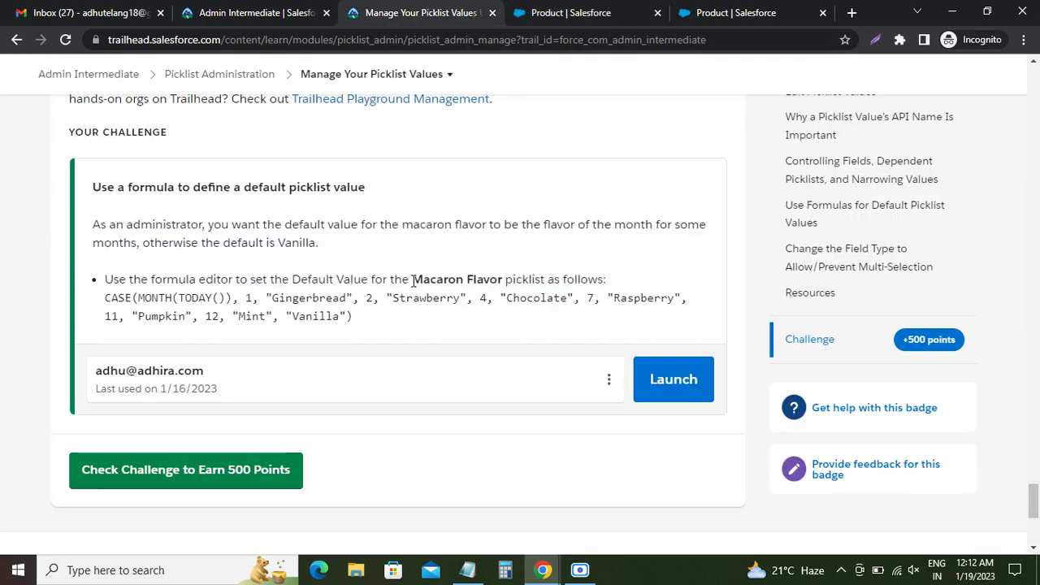
pyautogui.moveTo(413, 280); pyautogui.dragTo(501, 282)
pyautogui.hotkey('ctrl', 'c')
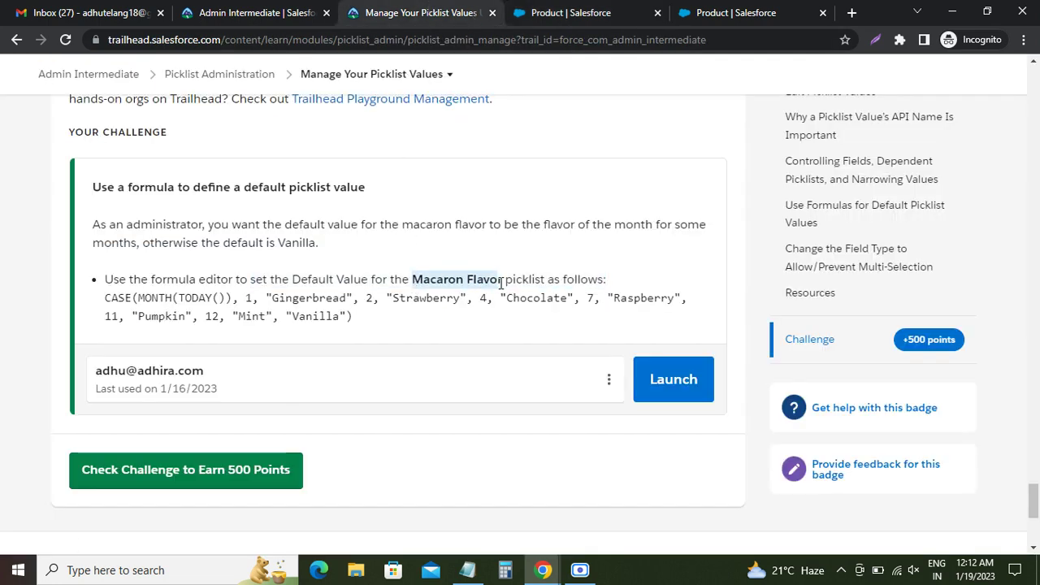
pyautogui.click(588, 15)
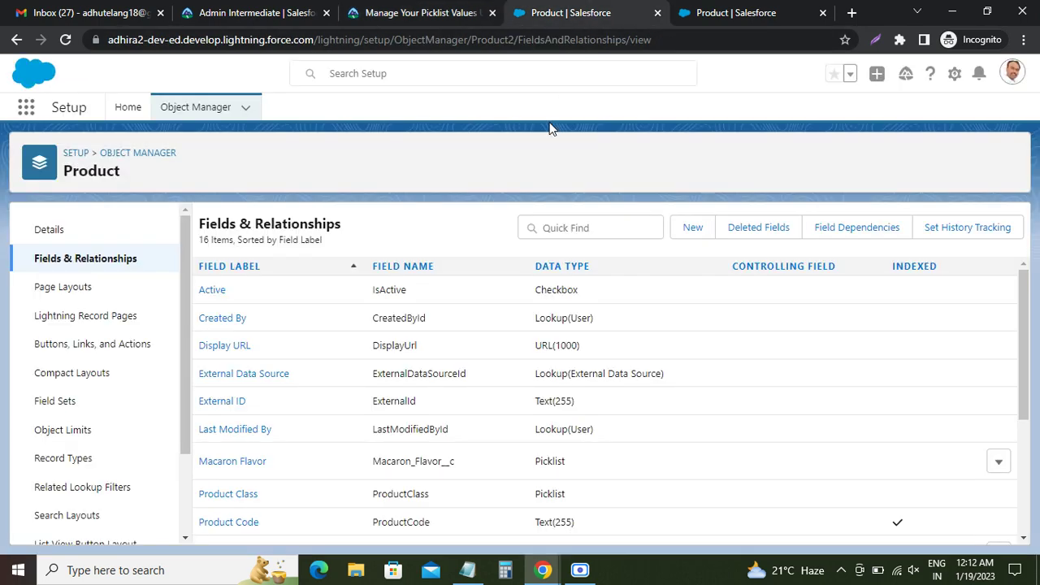
pyautogui.click(564, 228)
pyautogui.hotkey('ctrl', 'v')
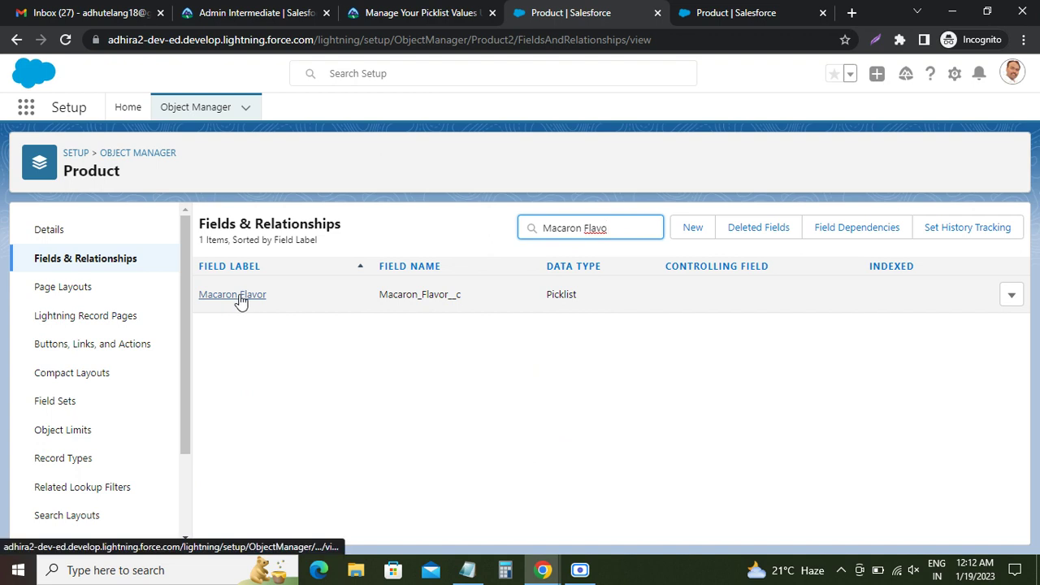
pyautogui.click(241, 299)
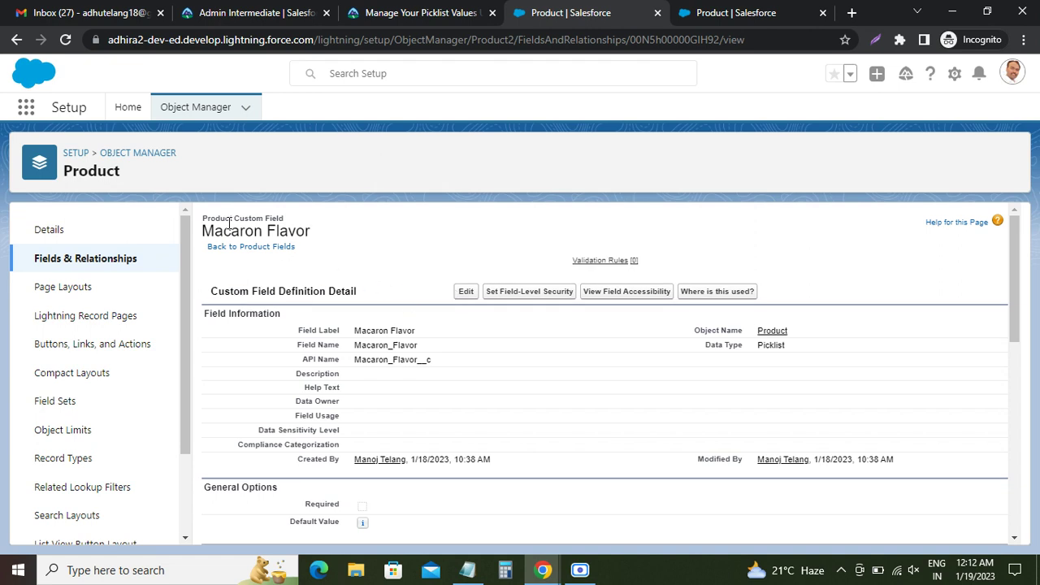
# - Open the Macaron Flavor custom field definition for editing and look over its settings
pyautogui.click(467, 294)
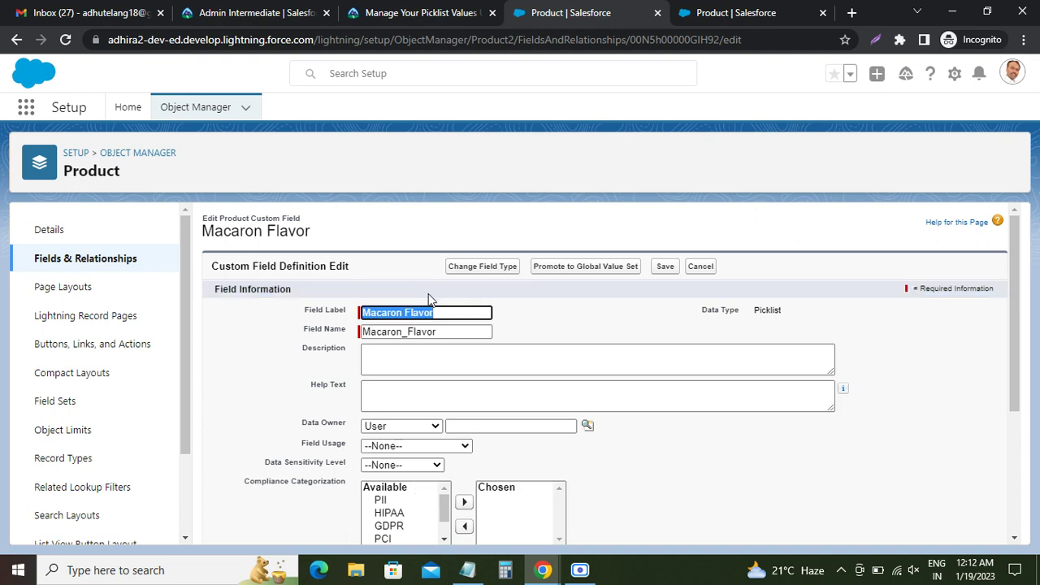
pyautogui.scroll(-1, 410, 307)
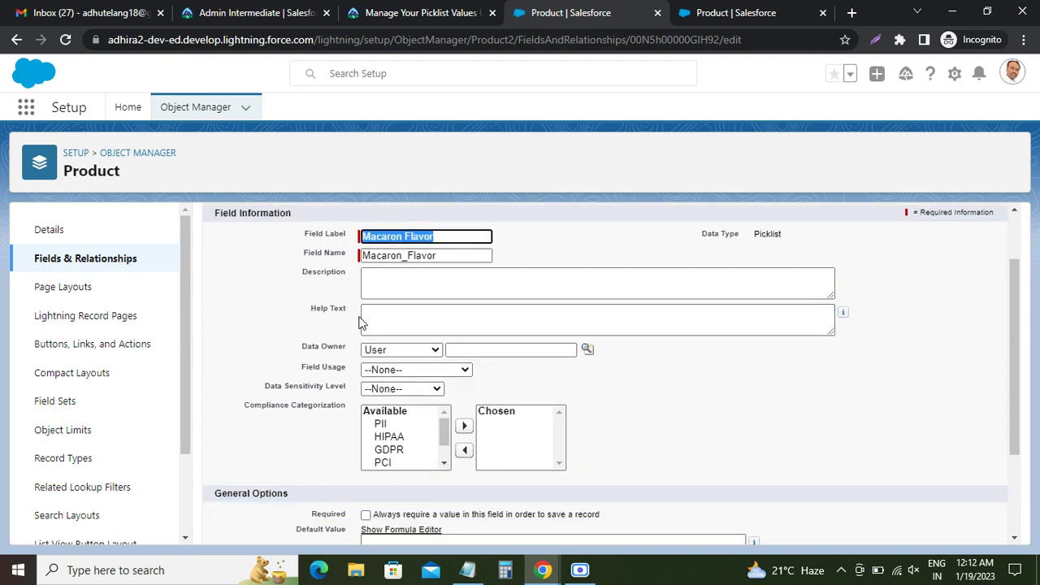
pyautogui.scroll(-1, 364, 321)
pyautogui.scroll(2, 371, 302)
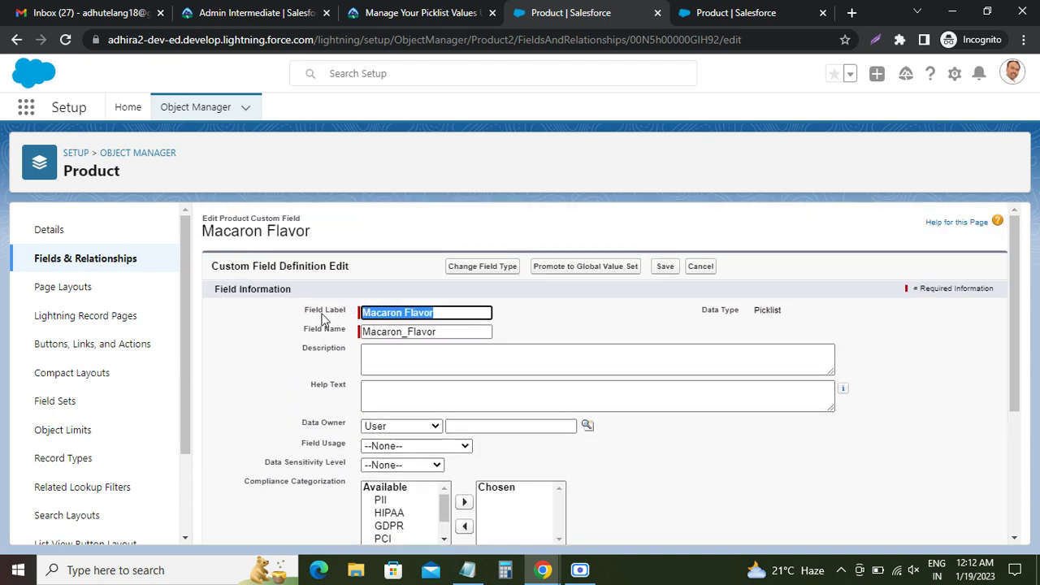
# - Locate the Default Value setting of the Macaron Flavor field, and copy its full CASE(MONTH(TODAY()) formula from the Trailhead challenge
pyautogui.scroll(-3, 323, 317)
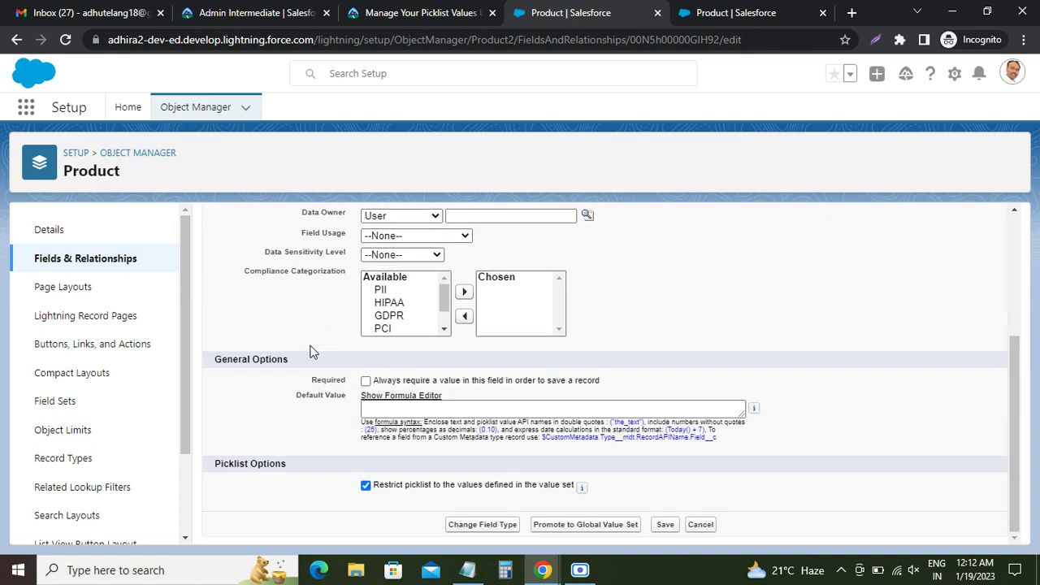
pyautogui.moveTo(292, 399); pyautogui.dragTo(354, 395)
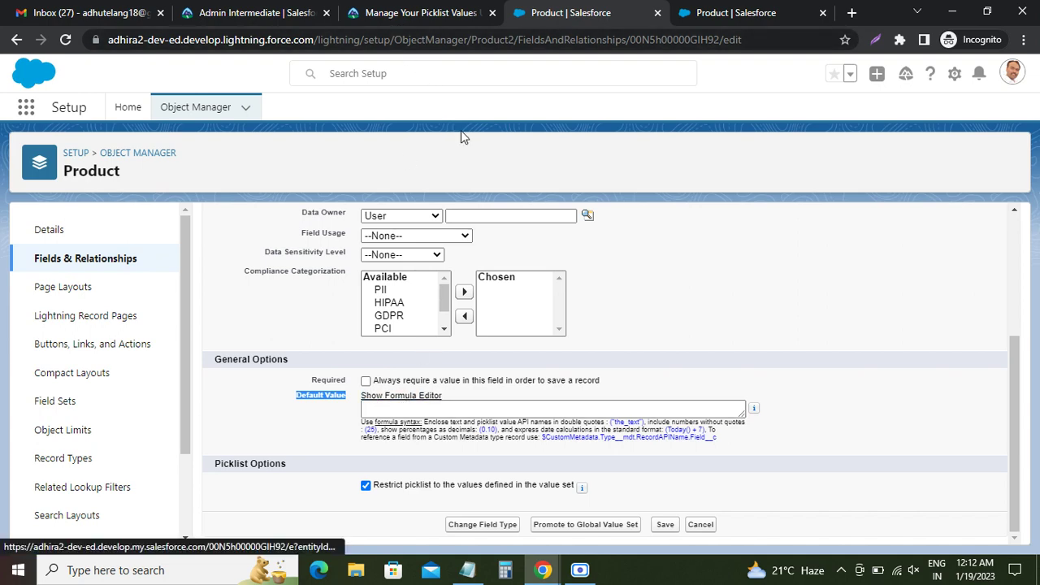
pyautogui.click(421, 13)
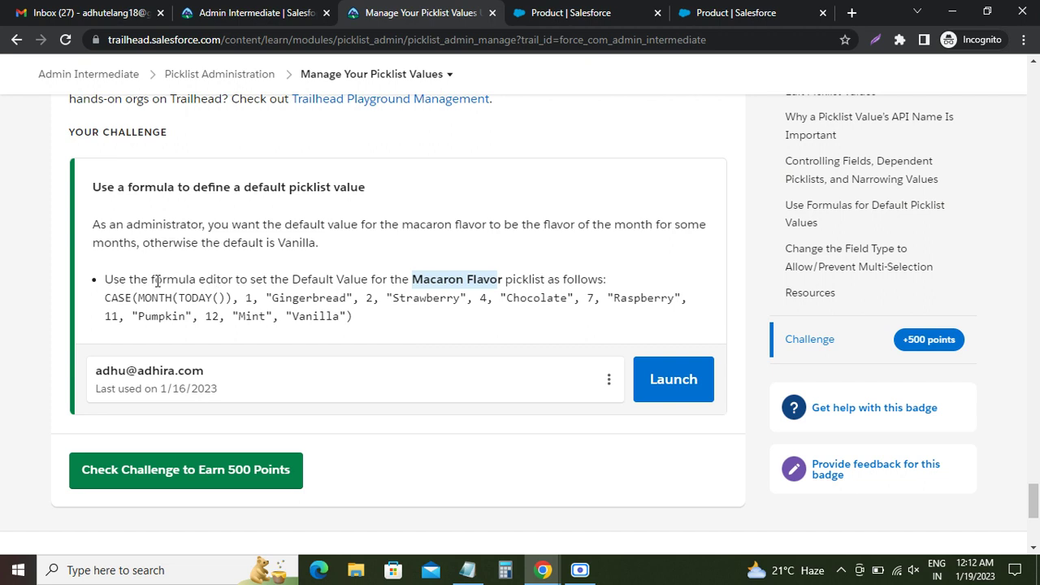
pyautogui.moveTo(154, 281); pyautogui.dragTo(238, 280)
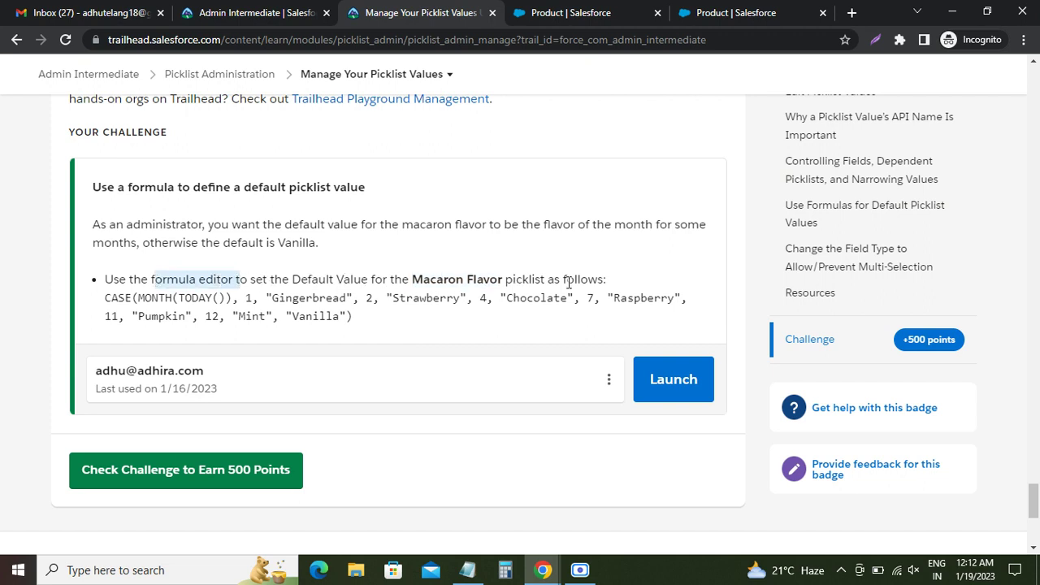
pyautogui.moveTo(105, 302); pyautogui.dragTo(355, 317)
pyautogui.hotkey('ctrl', 'c')
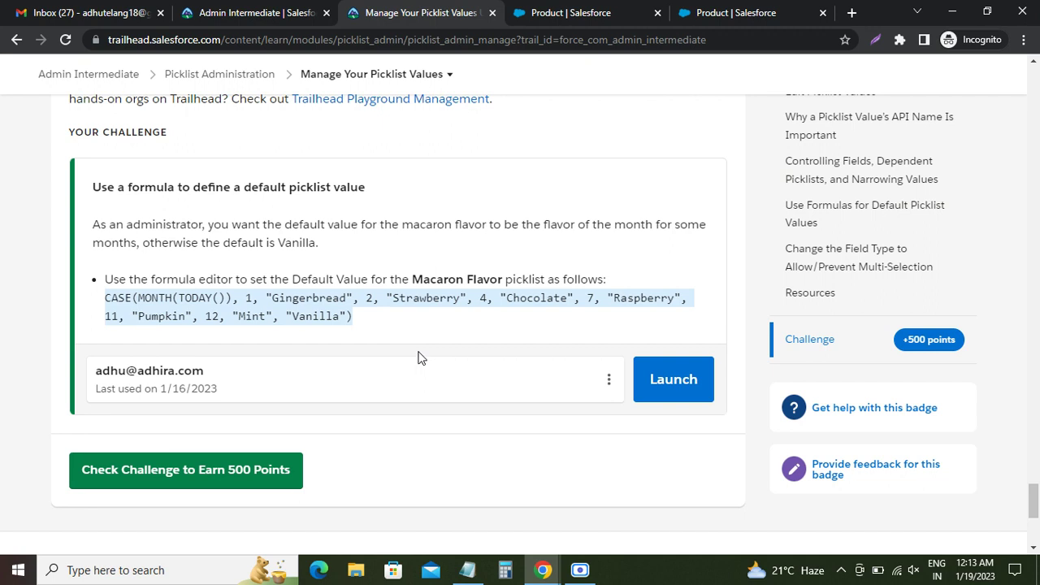
# - Set Macaron Flavor's default value to CASE(MONTH(TODAY()), 1, "Gingerbread", 2, "Strawberry", 4, "Chocolate", 7, "Raspberry", 11, "Pumpkin", 12, "Mint", "Vanilla") and save the field
pyautogui.click(567, 22)
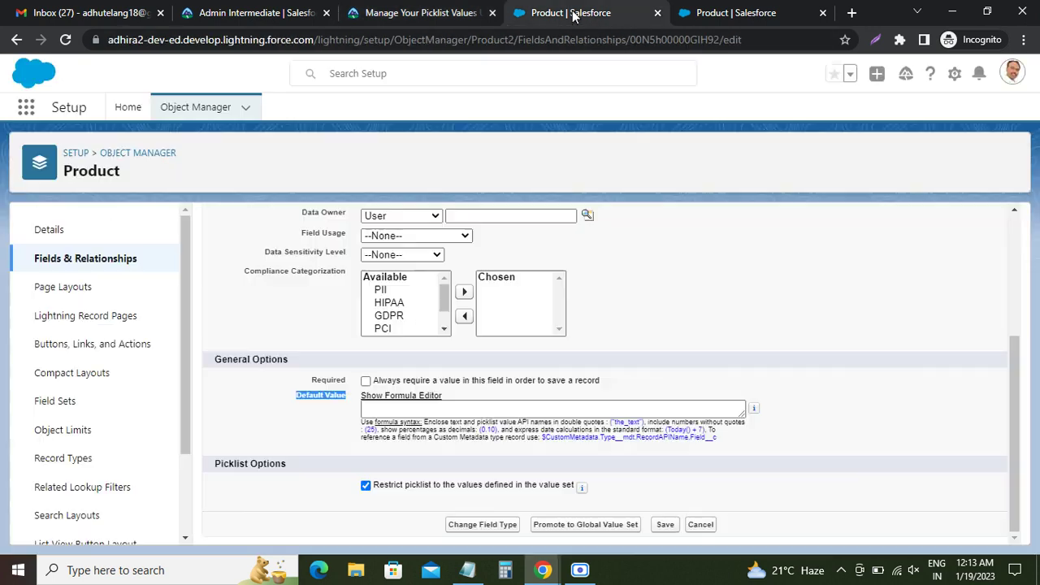
pyautogui.click(400, 409)
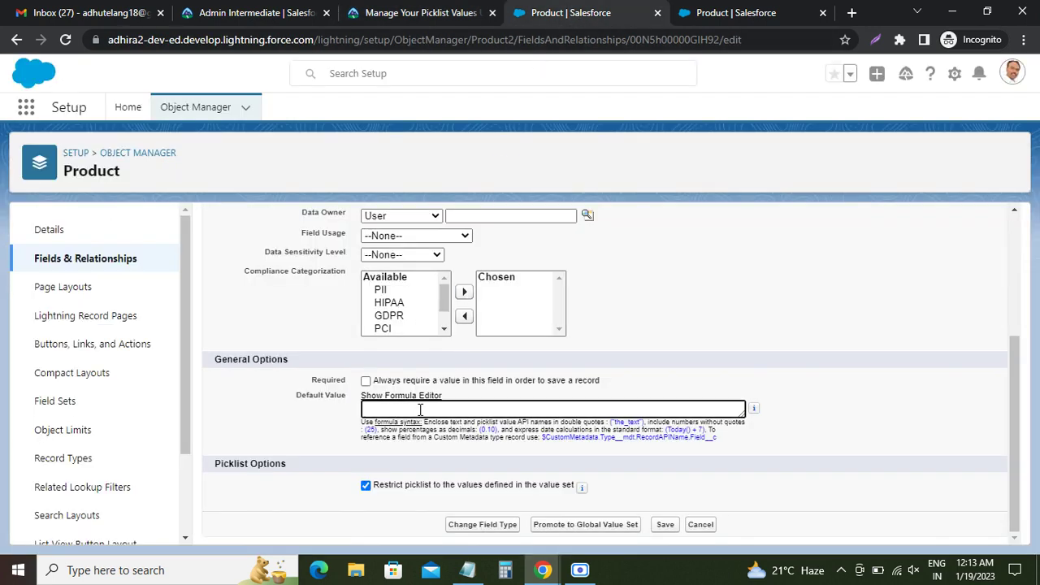
pyautogui.hotkey('ctrl', 'v')
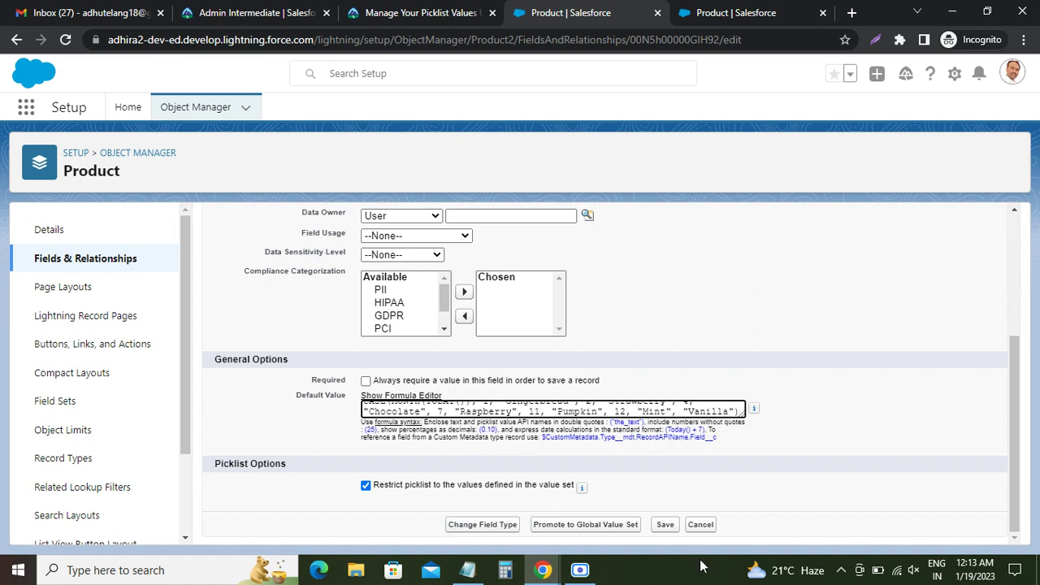
pyautogui.click(664, 525)
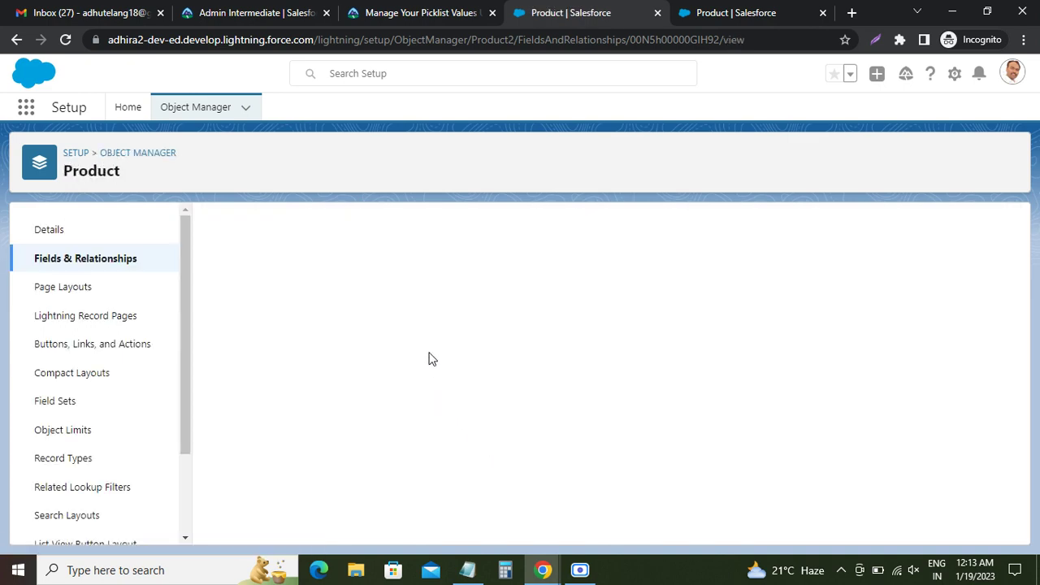
# - Return to the Manage Your Picklist Values unit in Trailhead and submit the challenge for checking to earn 500 points
pyautogui.click(417, 13)
pyautogui.scroll(-1, 190, 433)
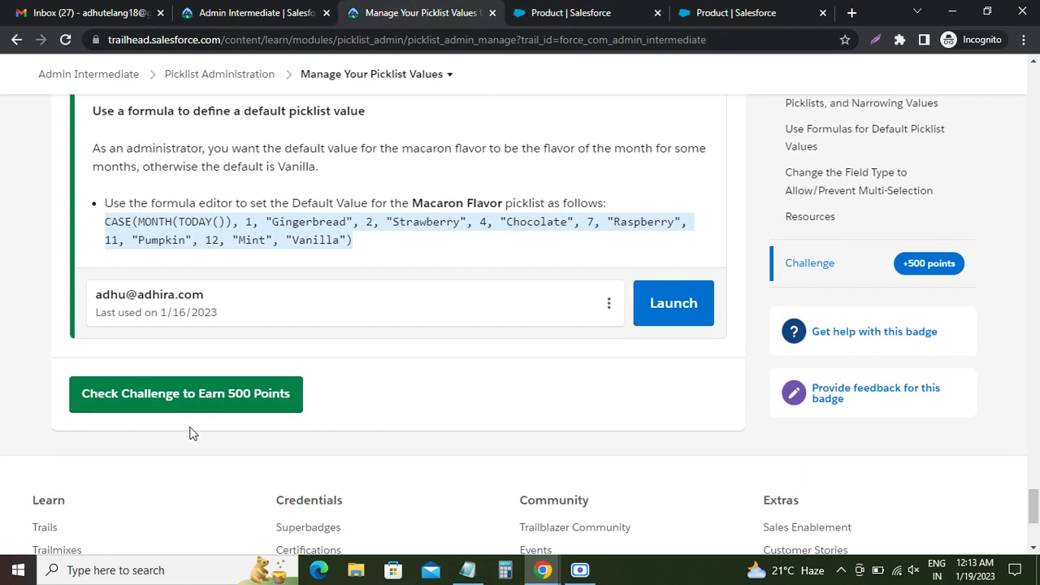
pyautogui.click(175, 398)
pyautogui.scroll(1, 376, 394)
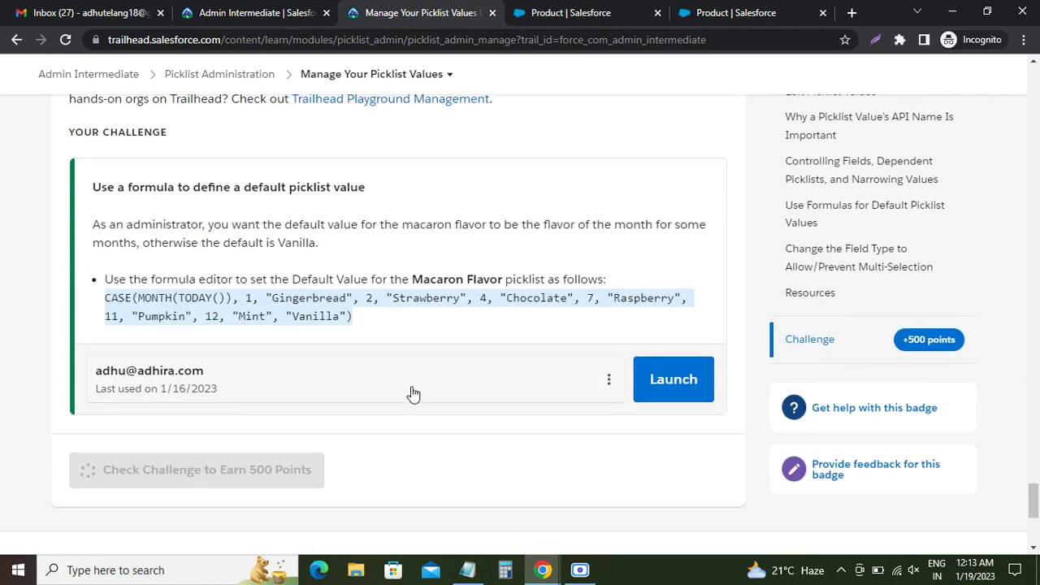
pyautogui.scroll(1, 412, 393)
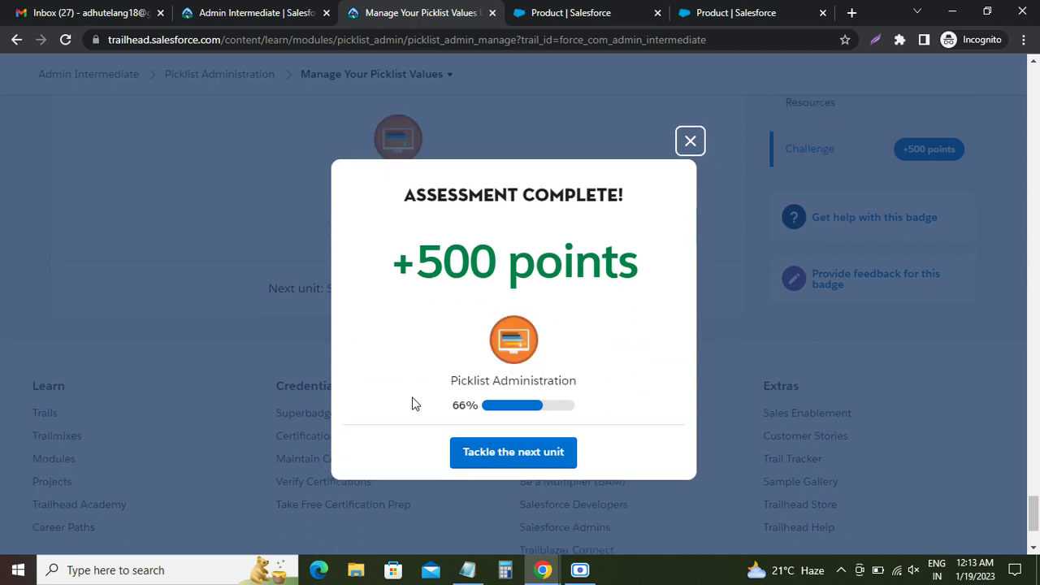
pyautogui.scroll(15, 675, 369)
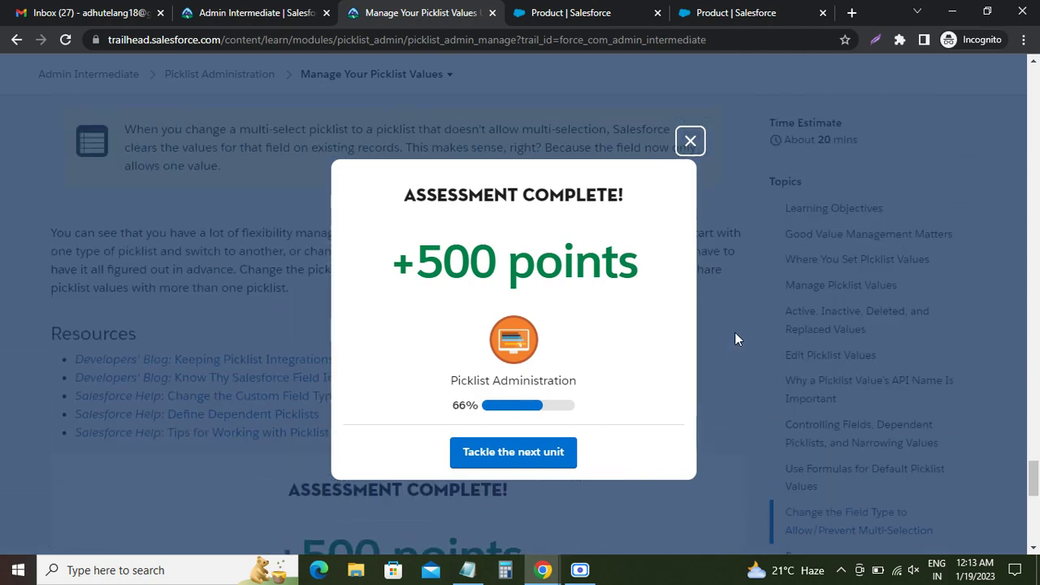
pyautogui.scroll(15, 734, 332)
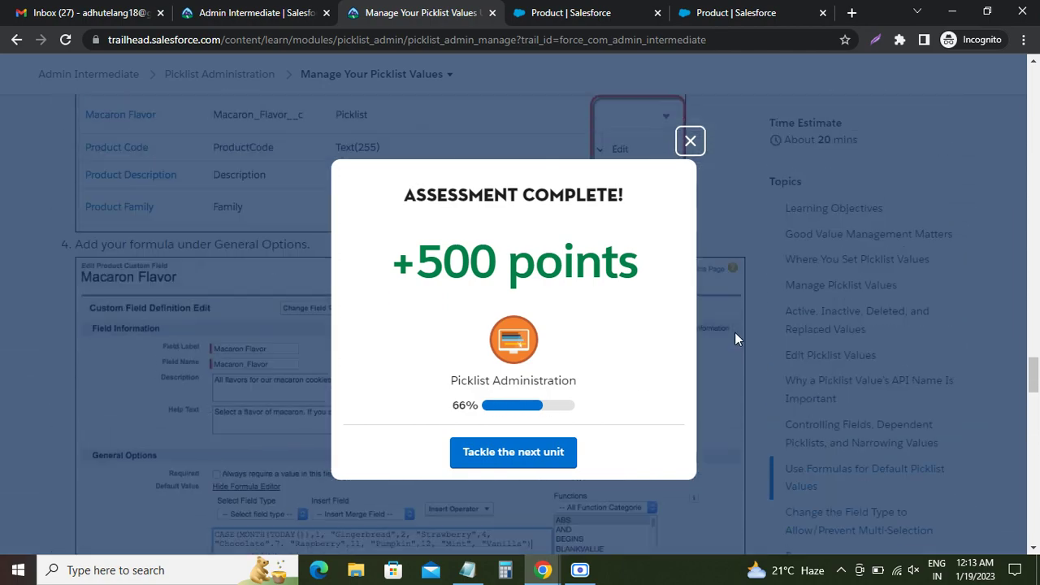
pyautogui.scroll(15, 734, 333)
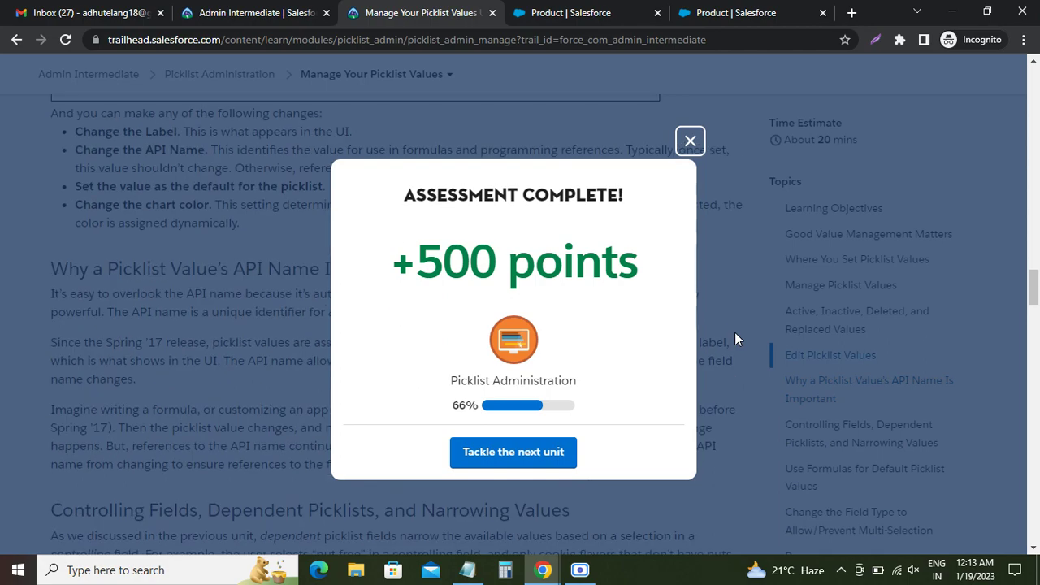
pyautogui.scroll(15, 734, 332)
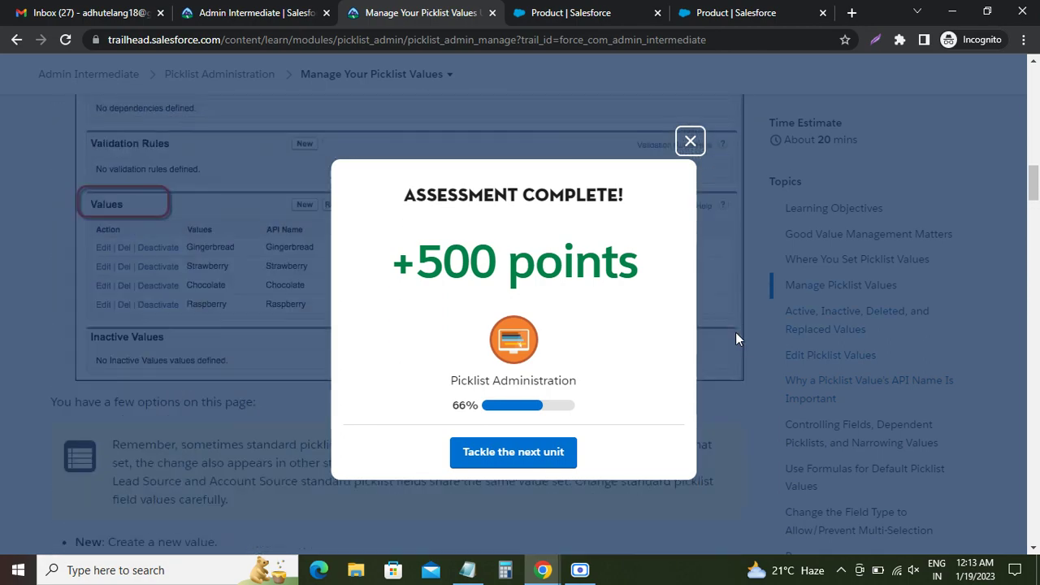
pyautogui.scroll(15, 735, 333)
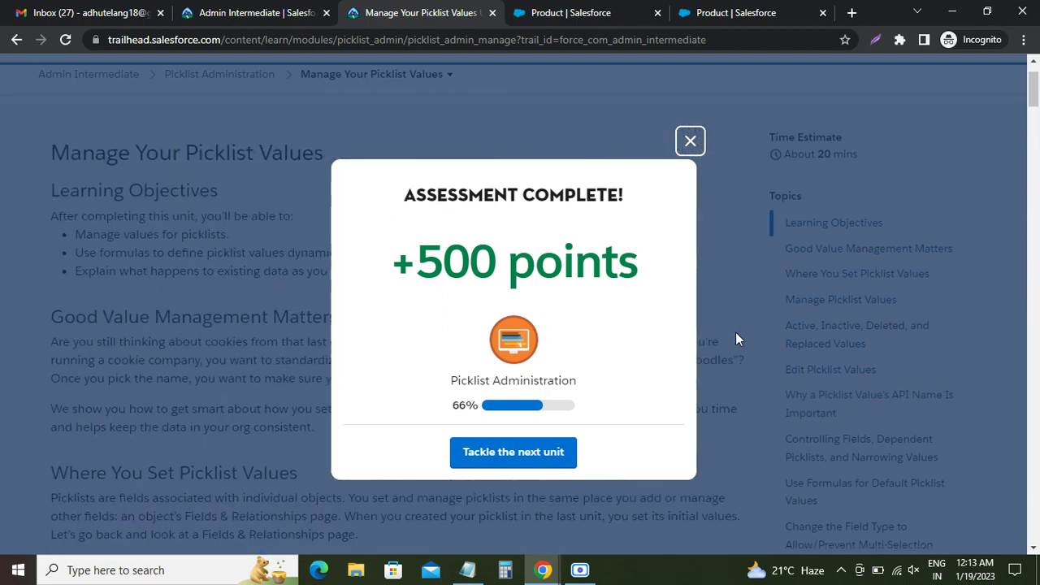
pyautogui.scroll(-2, 736, 332)
pyautogui.scroll(2, 735, 332)
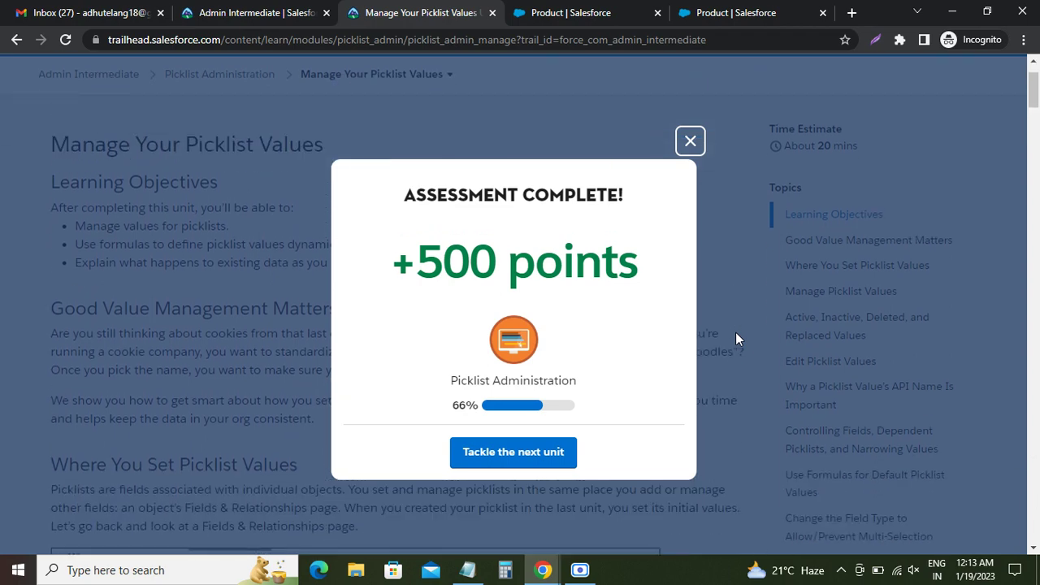
pyautogui.scroll(-5, 735, 332)
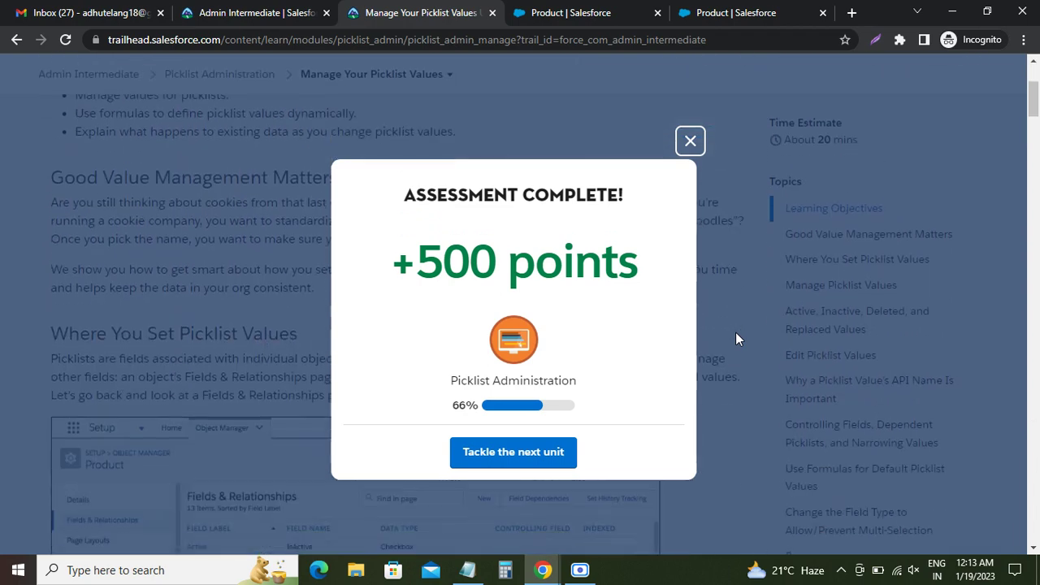